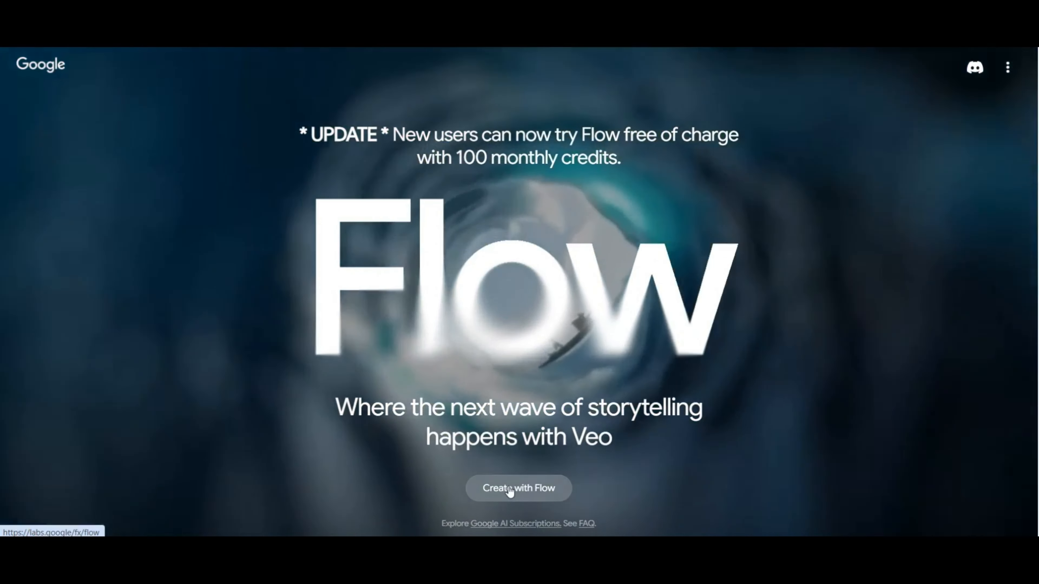
Open the Flow creation workspace from its landing page.
left_click(510, 489)
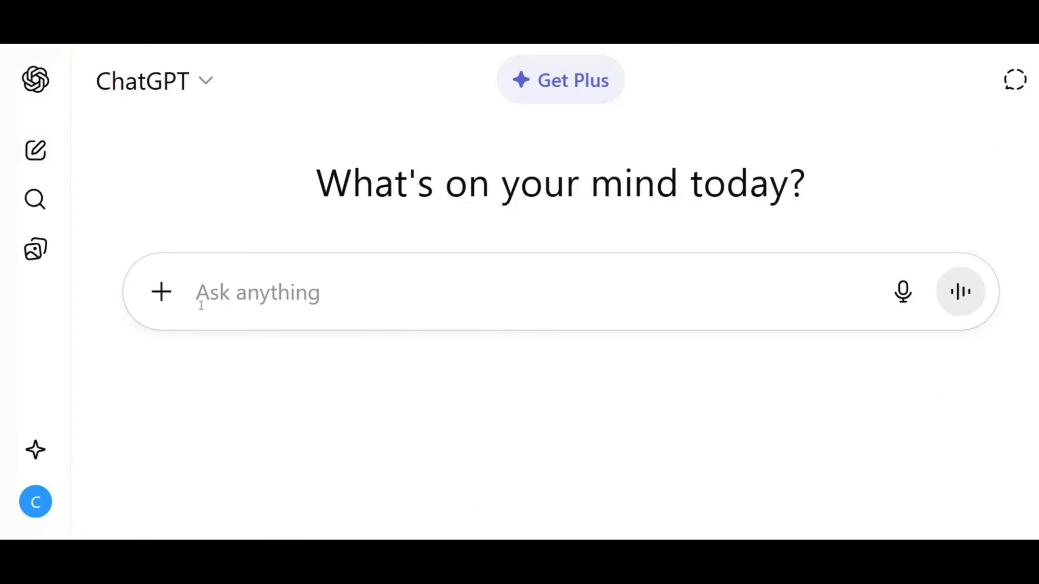
Ask ChatGPT for a detailed Google VO3 prompt for an authentic, phone-quality 8-second vlog of a mid-30s African-American woman recommending a coloring book.
right_click(201, 305)
left_click(259, 360)
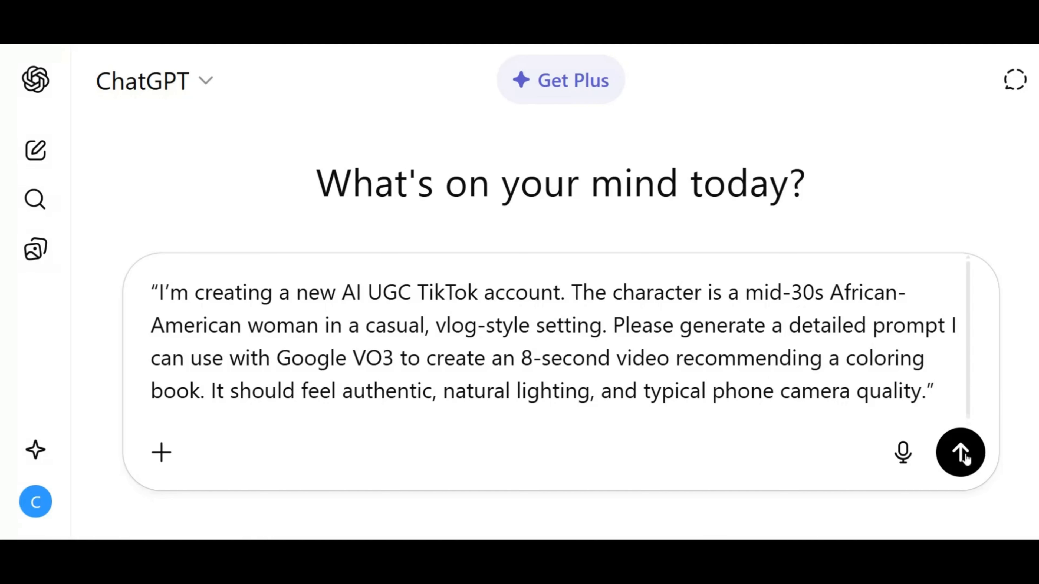
left_click(961, 453)
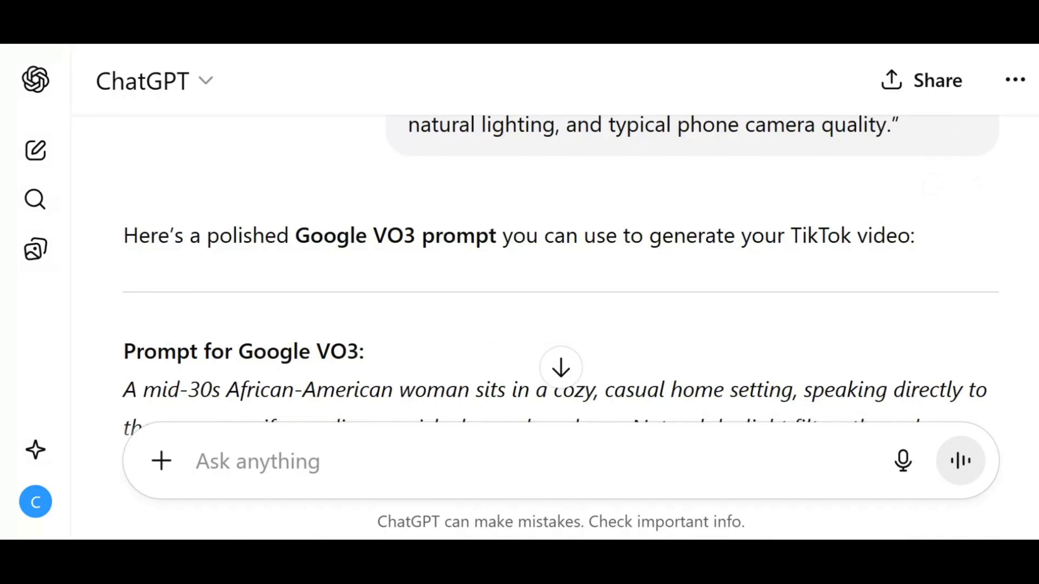
Review the generated Google VO3 prompt, including the woman's spoken line, and copy the whole response.
scroll(557, 182, "up", 2)
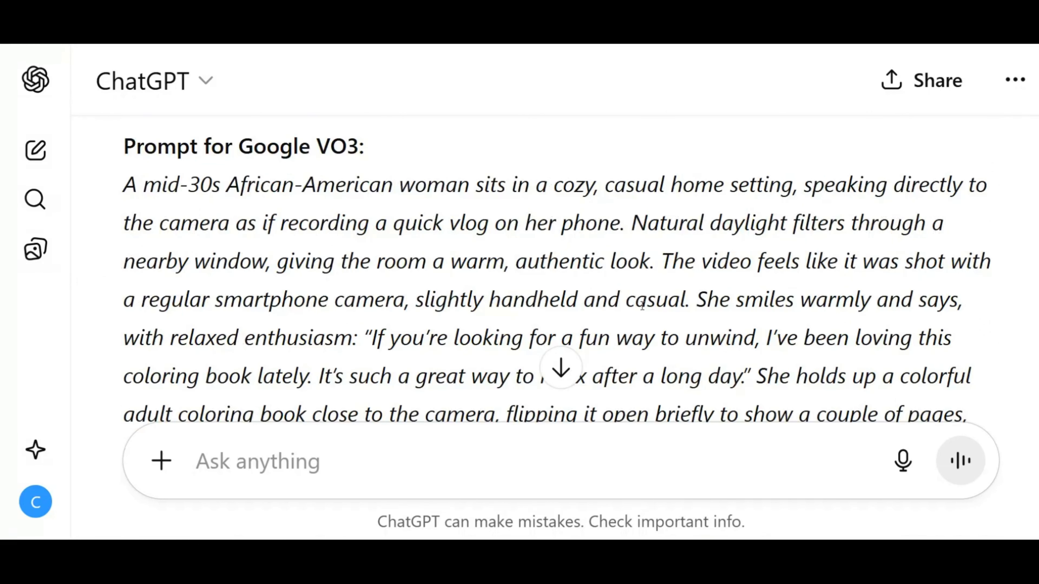
scroll(647, 303, "down", 2)
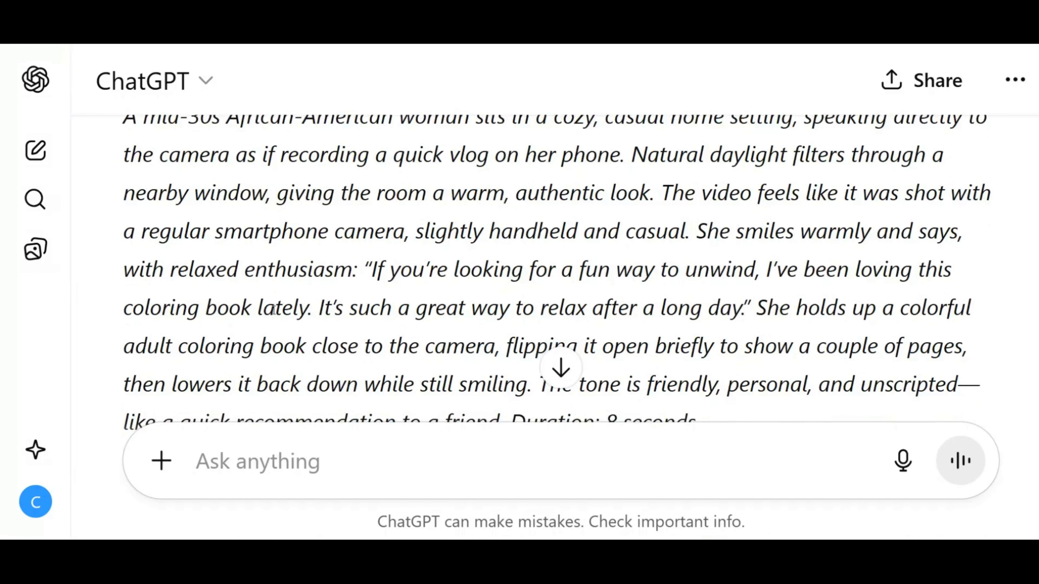
left_click_drag(368, 271, 753, 305)
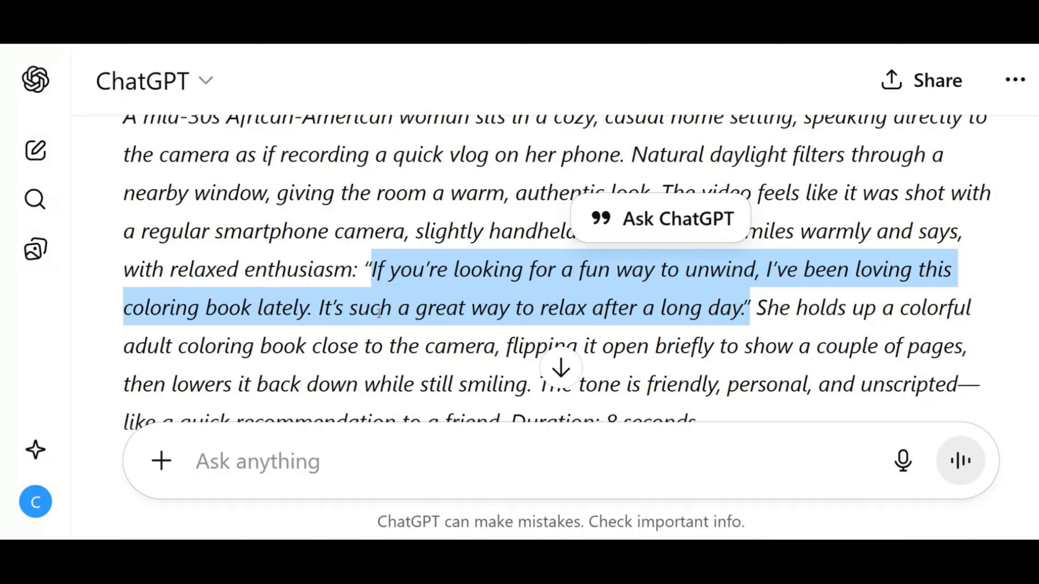
scroll(676, 273, "down", 4)
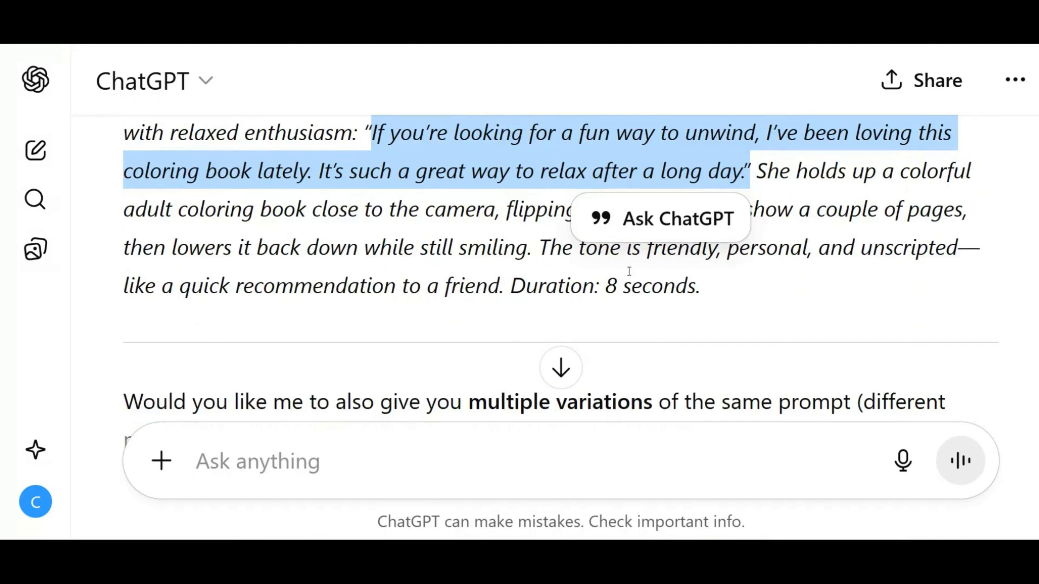
scroll(282, 211, "up", 6)
scroll(213, 330, "down", 10)
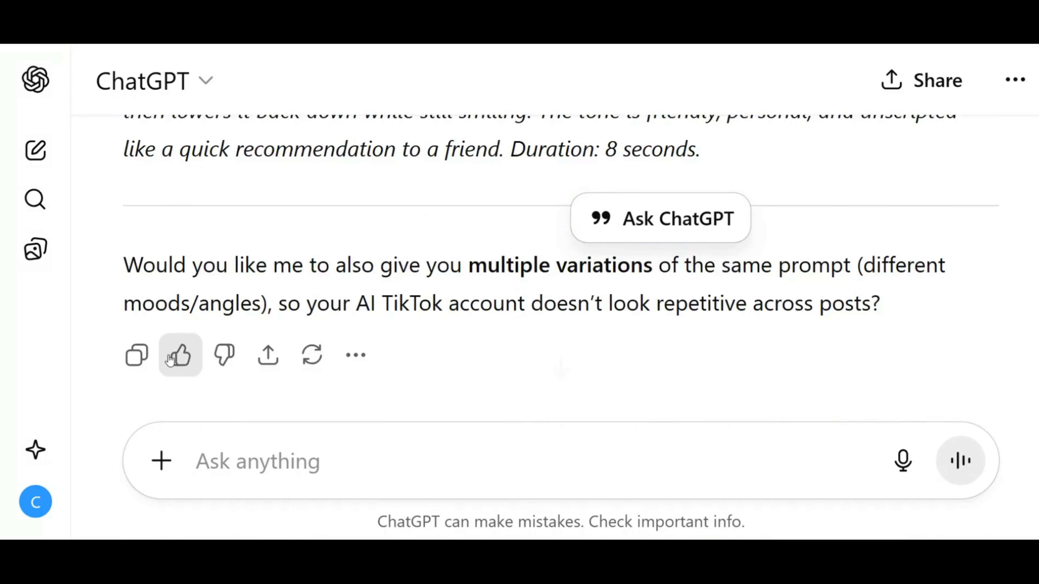
left_click(137, 355)
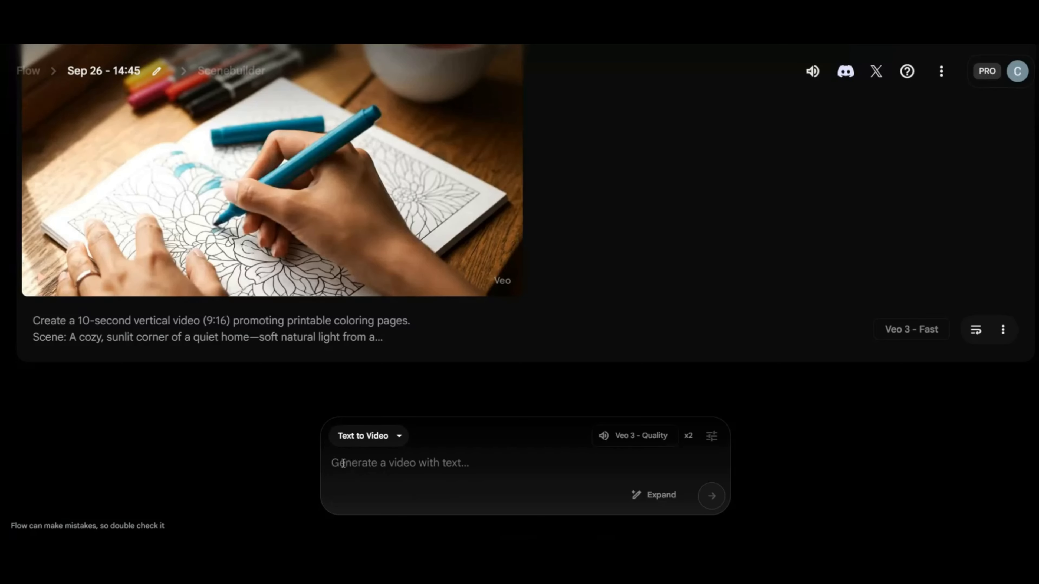
Switch to Flow, paste the VO3 prompt as Text to Video without the surrounding chat text, and generate two videos with Veo 3 - Quality.
key("ctrl+v")
key("BackSpace")
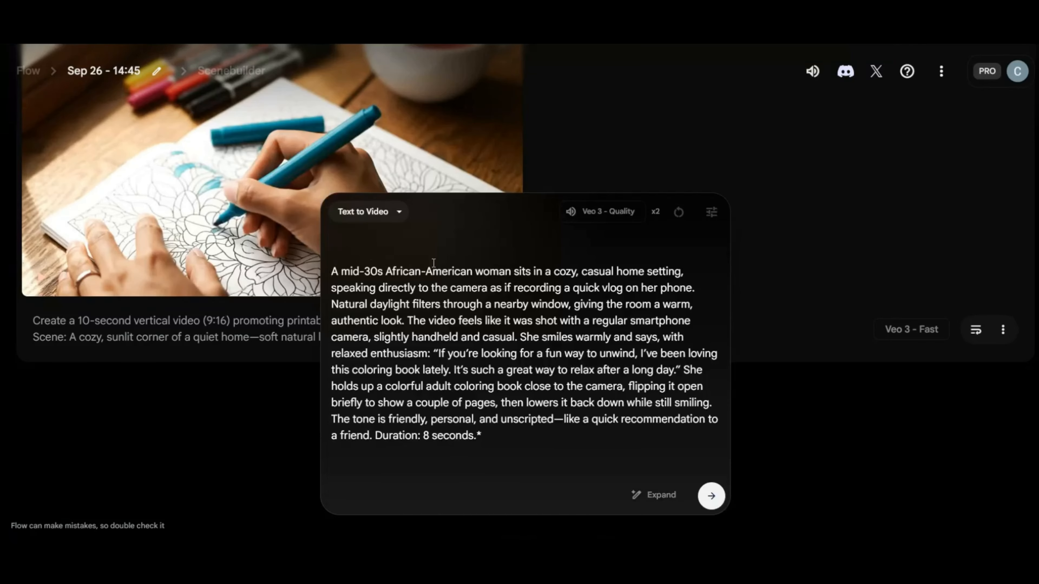
left_click(712, 495)
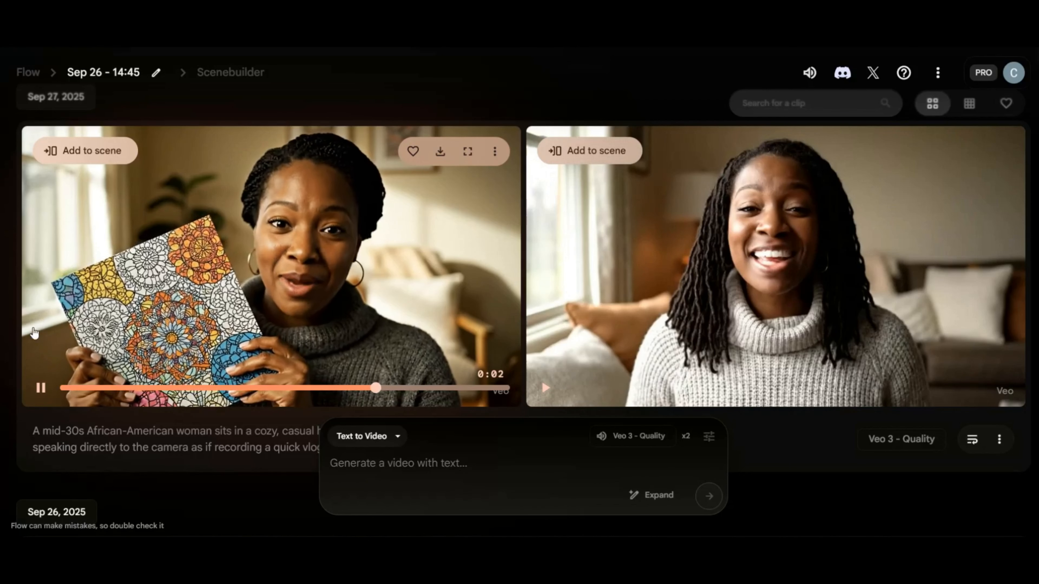
Preview and compare the two generated videos of the woman recommending the coloring book.
mouse_move(591, 257)
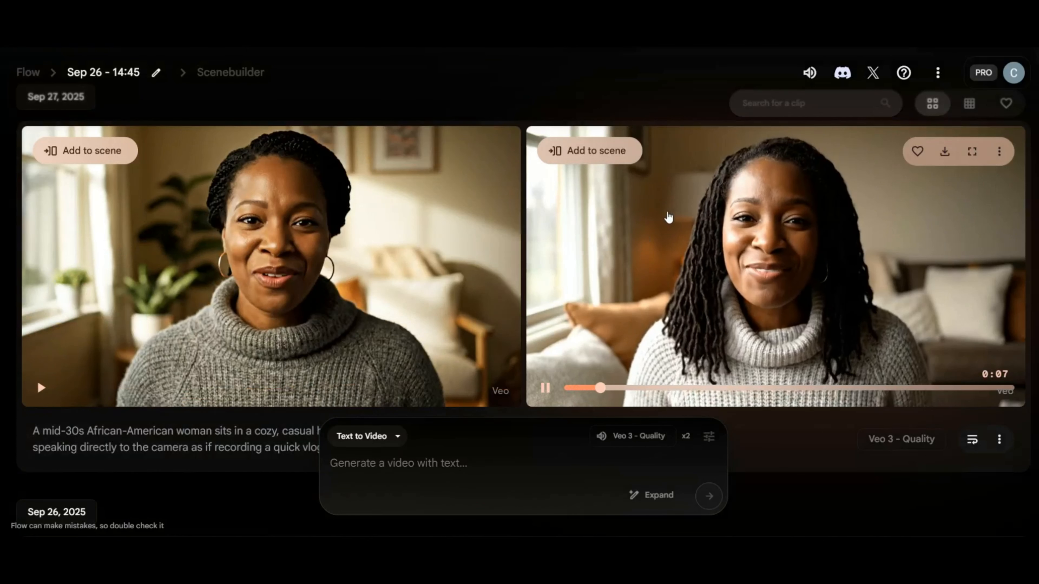
mouse_move(513, 316)
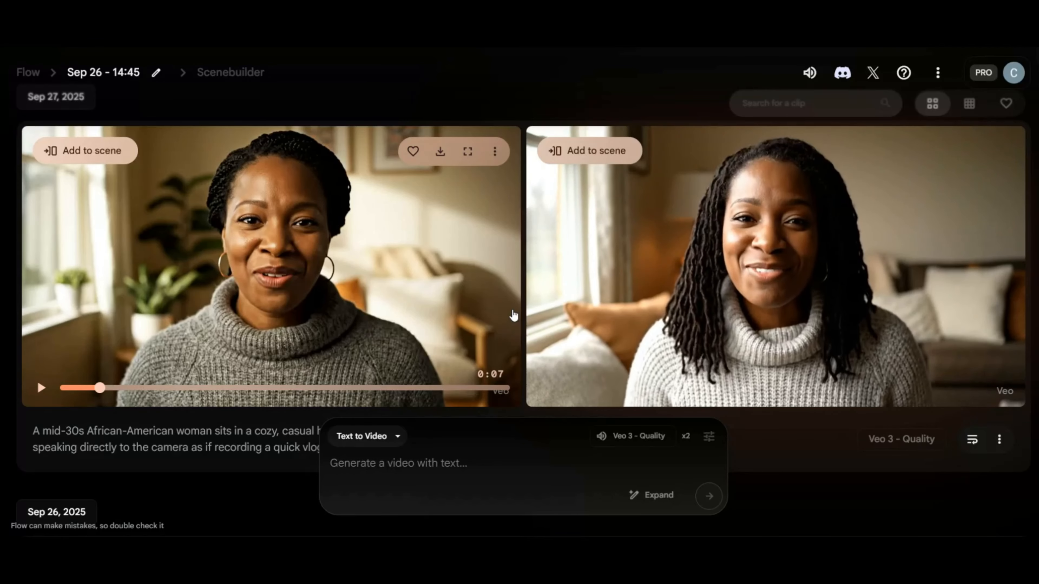
mouse_move(543, 243)
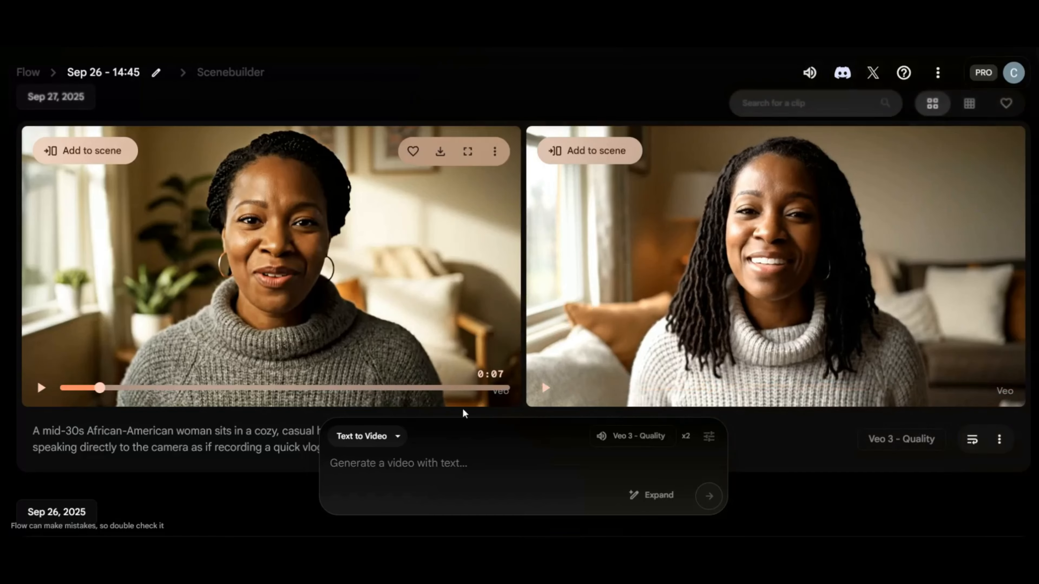
mouse_move(485, 175)
left_click(495, 155)
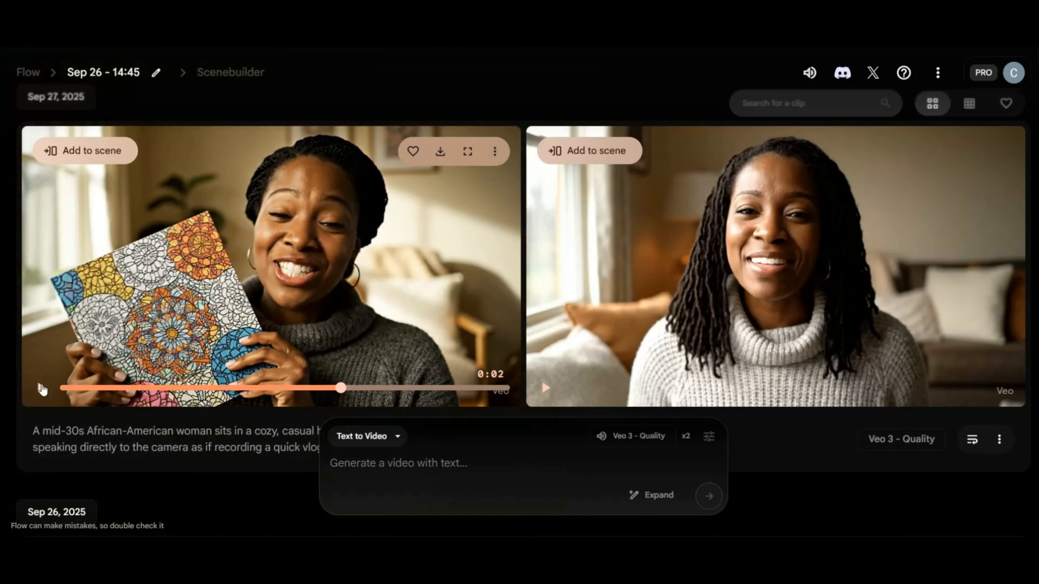
left_click(322, 293)
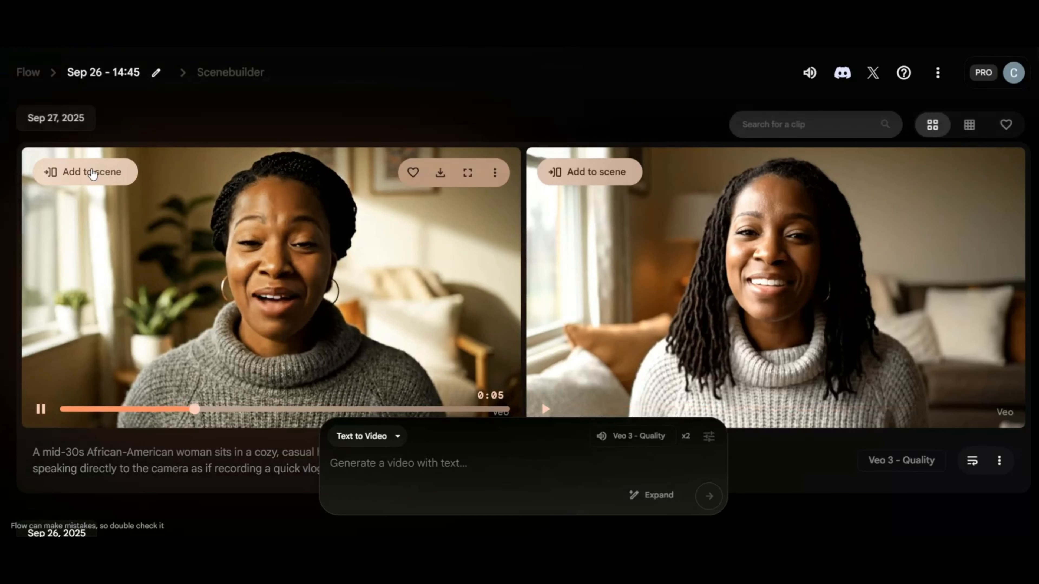
Add the clip of the woman holding up the coloring book to the scene and switch to Scenebuilder.
left_click(92, 173)
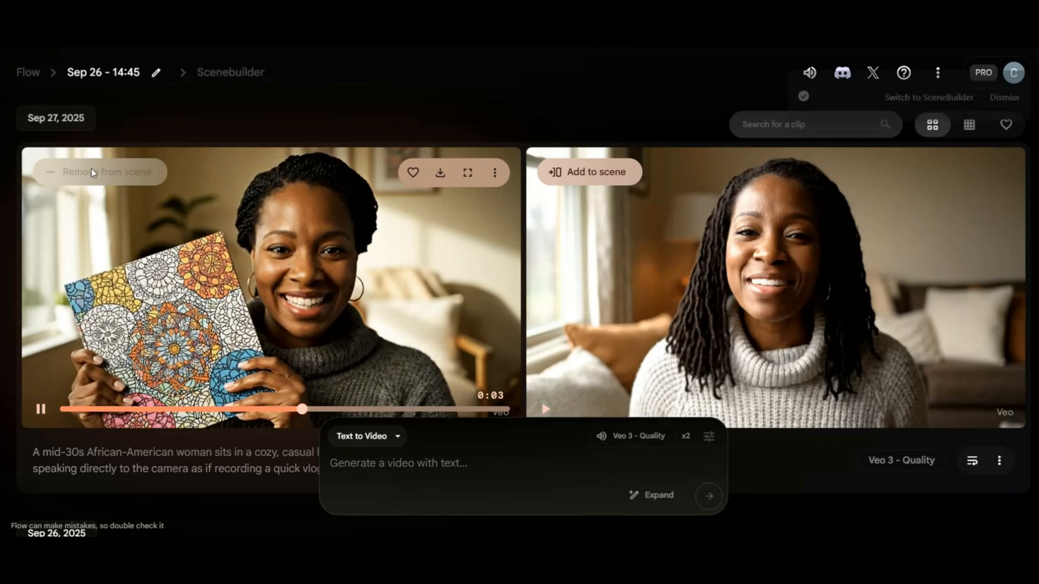
left_click(943, 137)
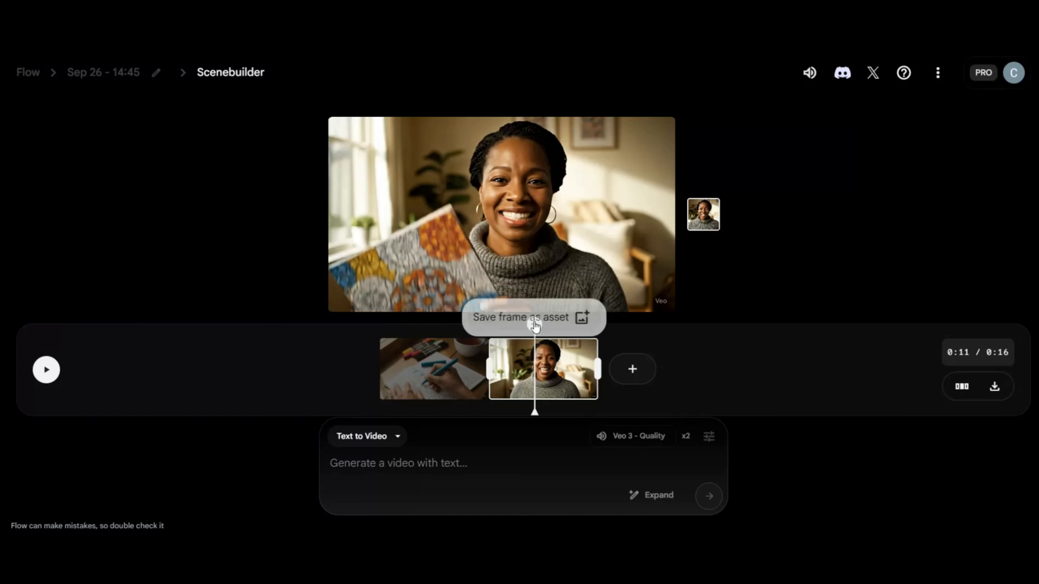
Extend the woman's clip from its end with "Show her flipping through the coloring book and saying how beautiful it is", using Veo 2 - Fast.
left_click_drag(535, 374, 604, 377)
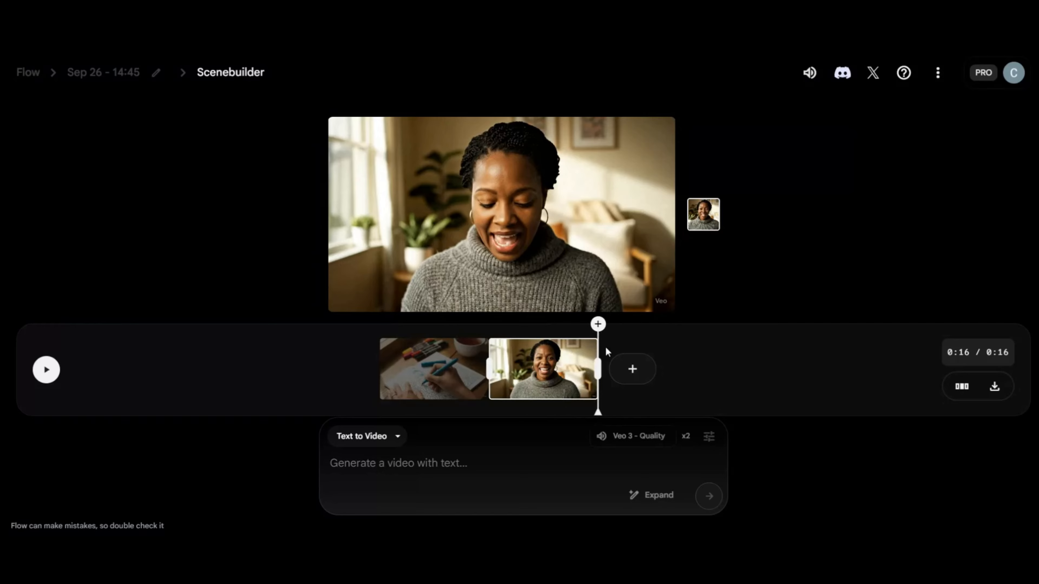
left_click(633, 370)
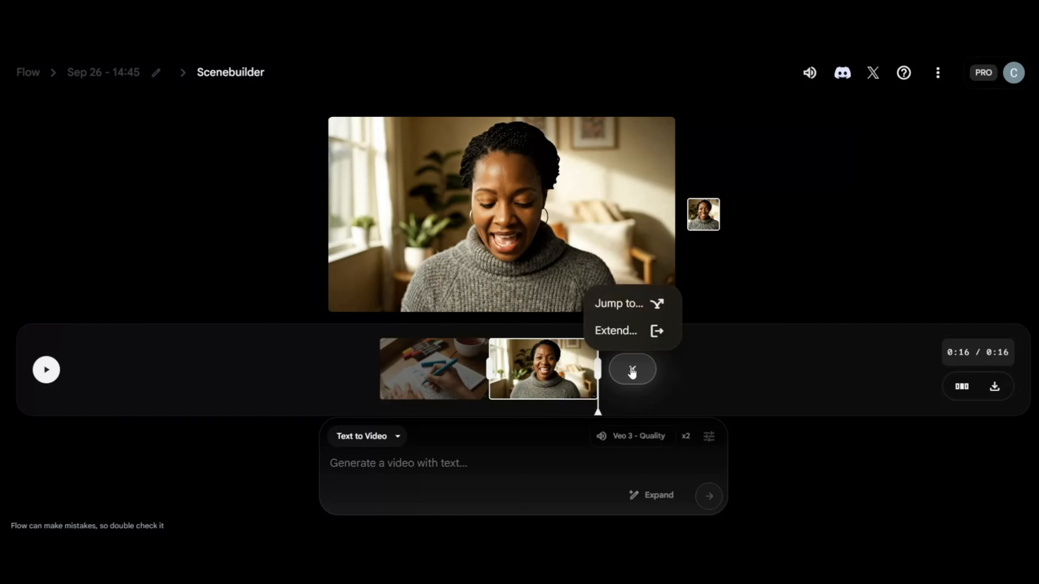
left_click(623, 332)
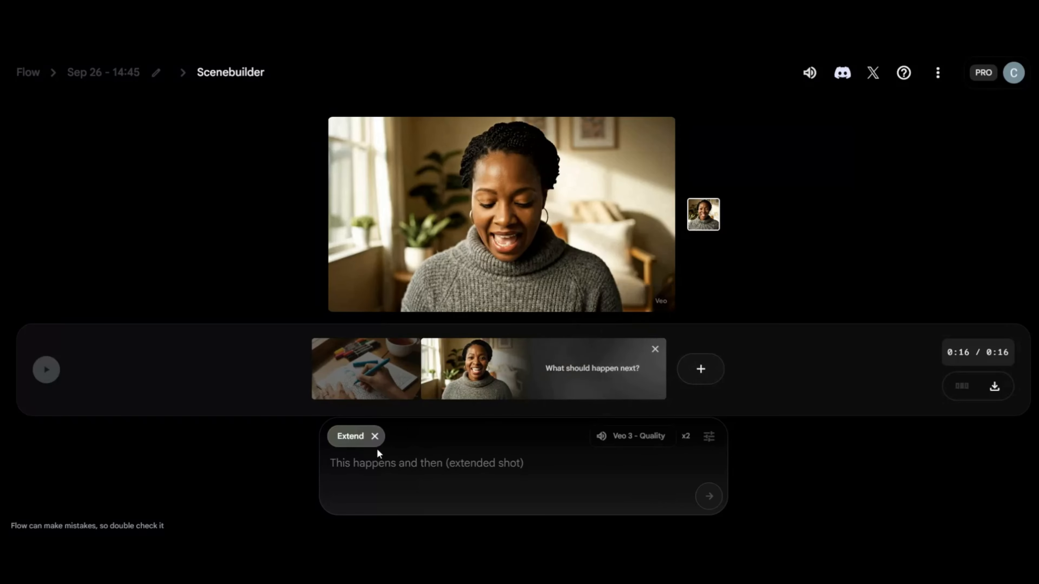
type("Show her flipping through ")
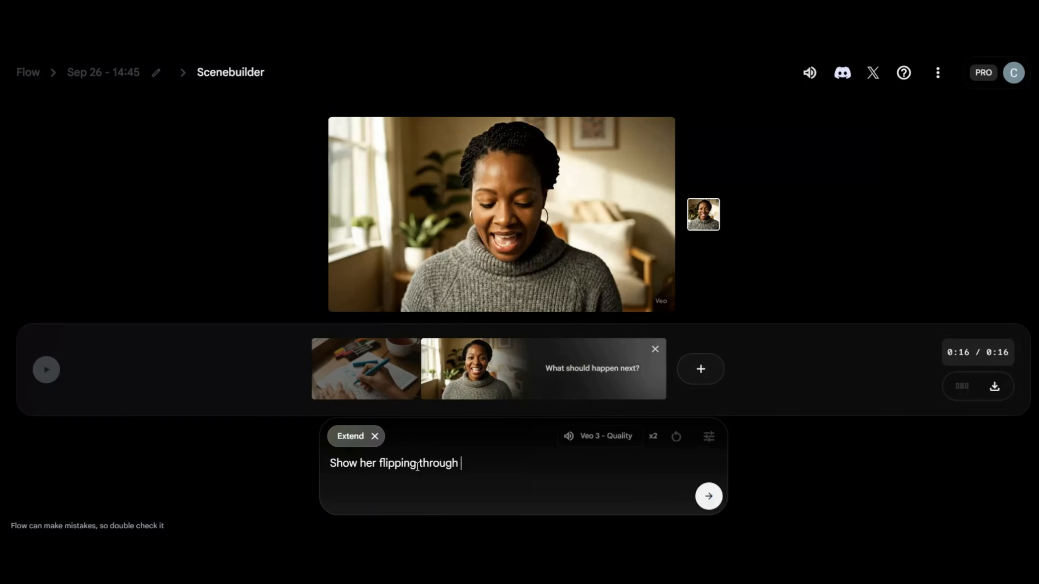
type("the coloring book and saying how beautiful it is")
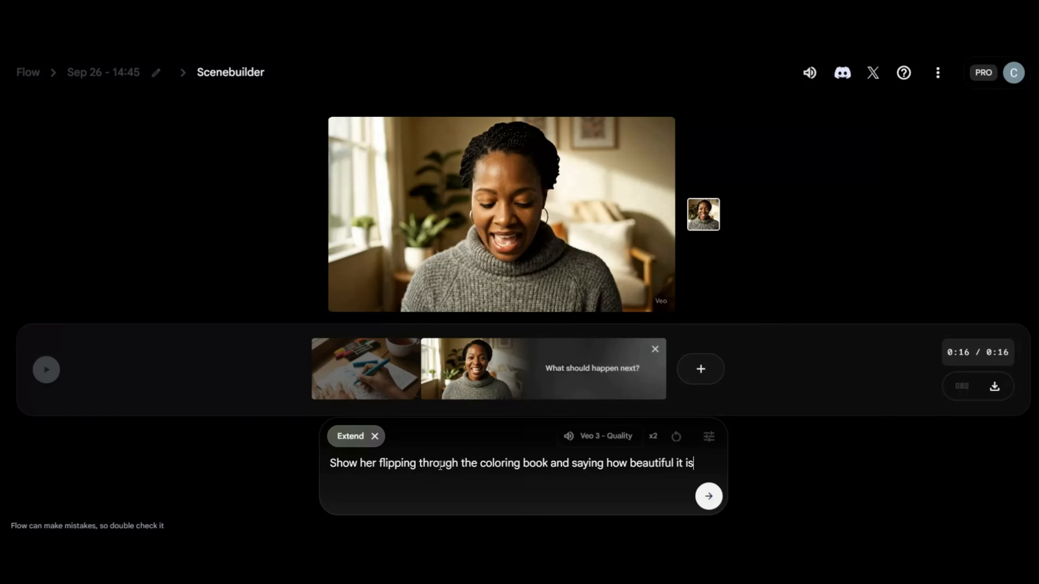
left_click(709, 494)
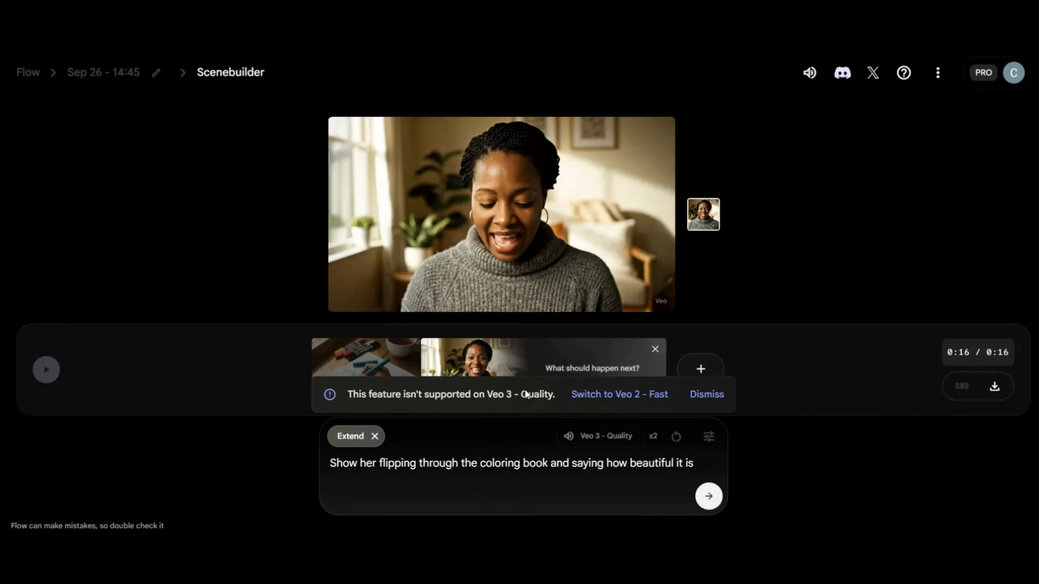
left_click(657, 393)
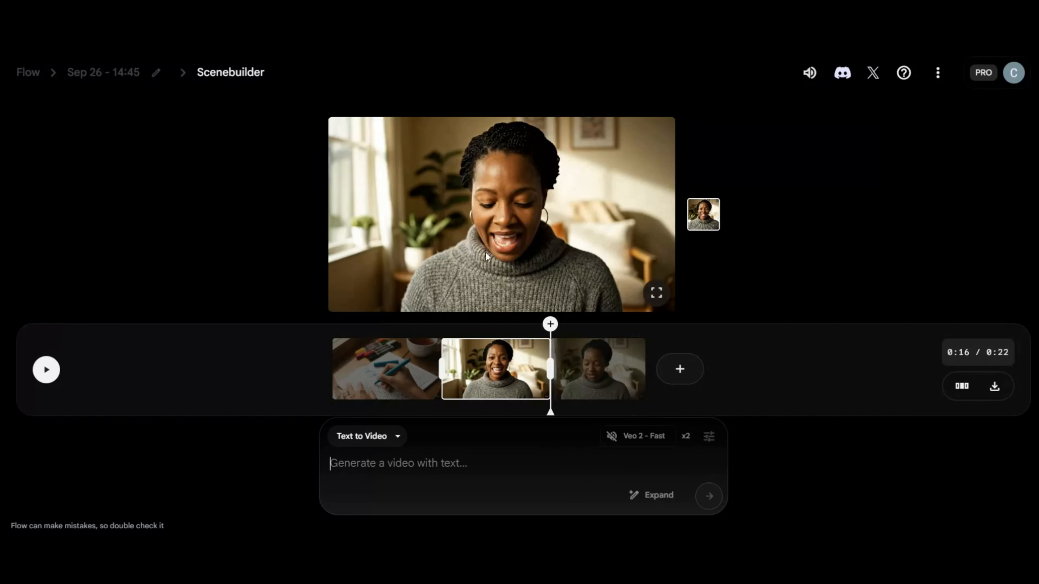
Play the scene, pause at 0:11 where she holds up the coloring book, and capture the preview frame as an image.
left_click(46, 370)
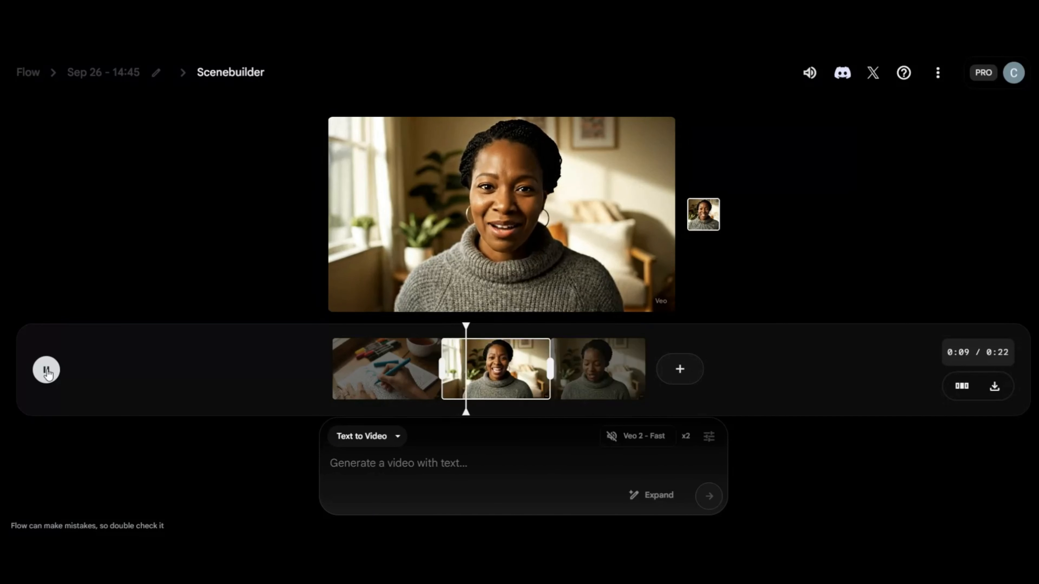
left_click(48, 374)
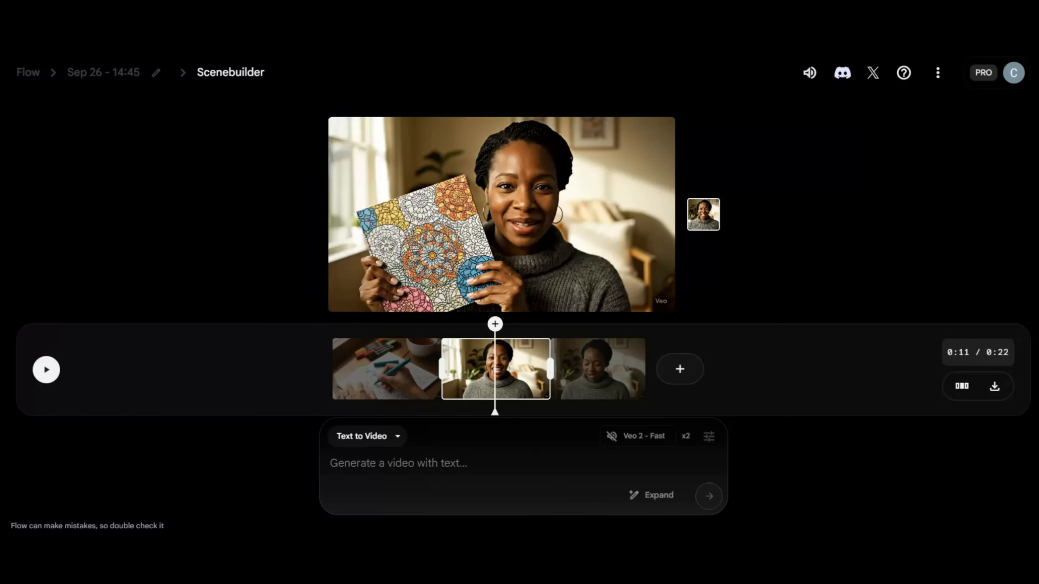
left_click_drag(229, 107, 771, 416)
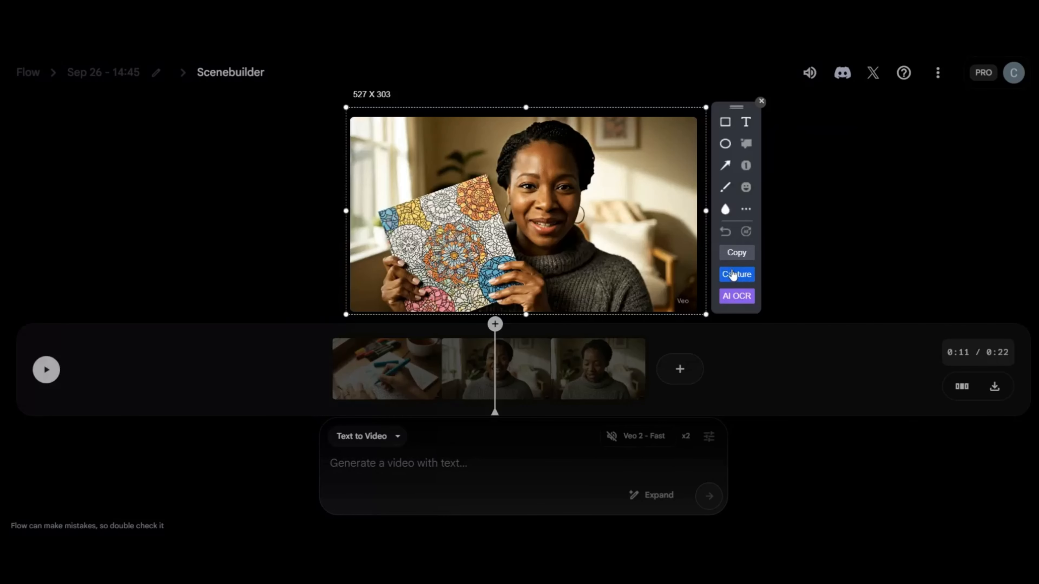
left_click(737, 274)
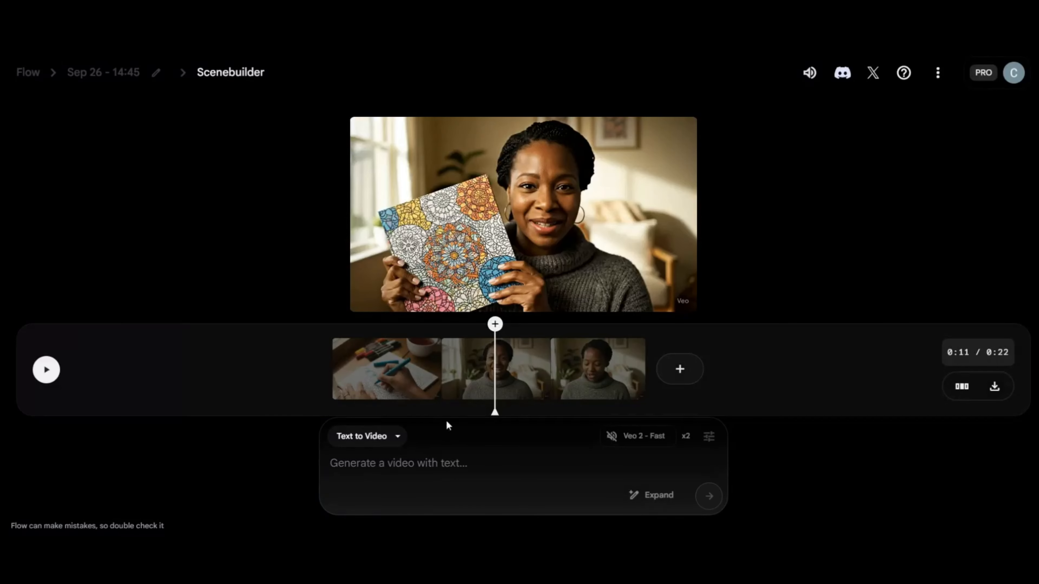
Generate one Frames to Video clip from the captured frame with Veo 3 - Quality, prompting a bio-link call to action, a next-video coloring teaser and no subtitles.
left_click(398, 437)
left_click(380, 373)
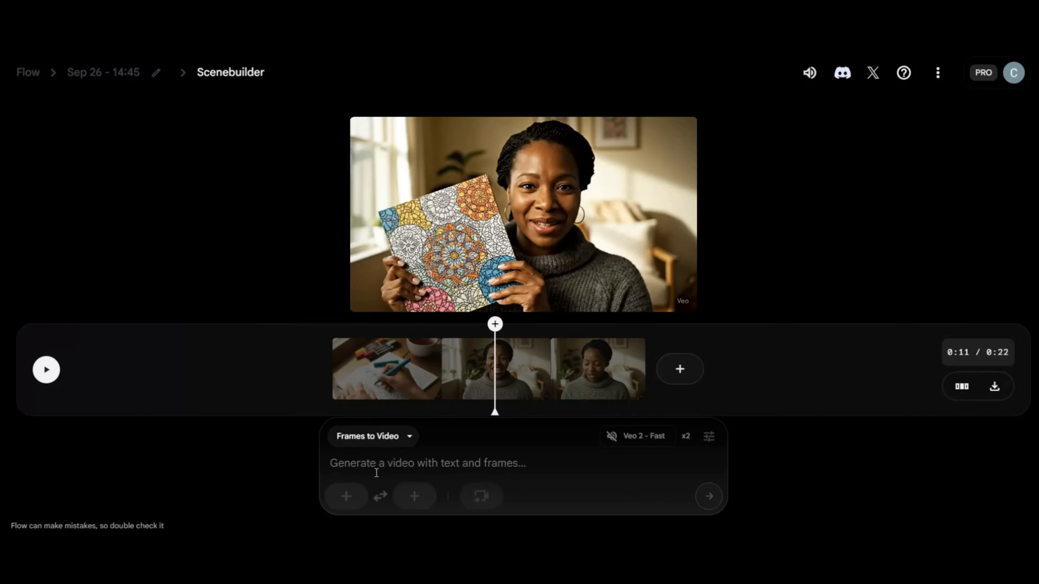
left_click(347, 497)
left_click(650, 436)
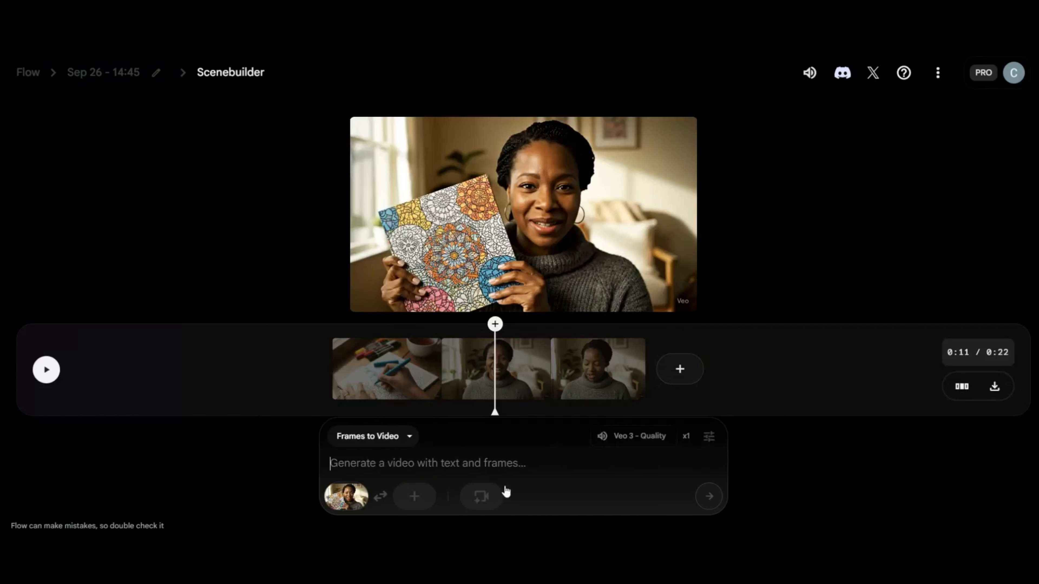
key("ctrl+v")
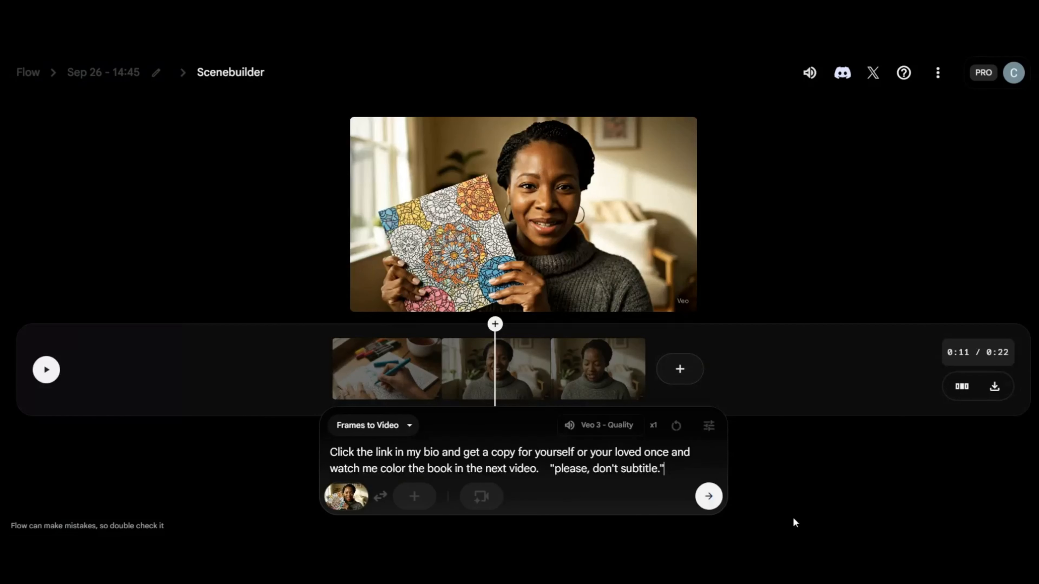
left_click(709, 498)
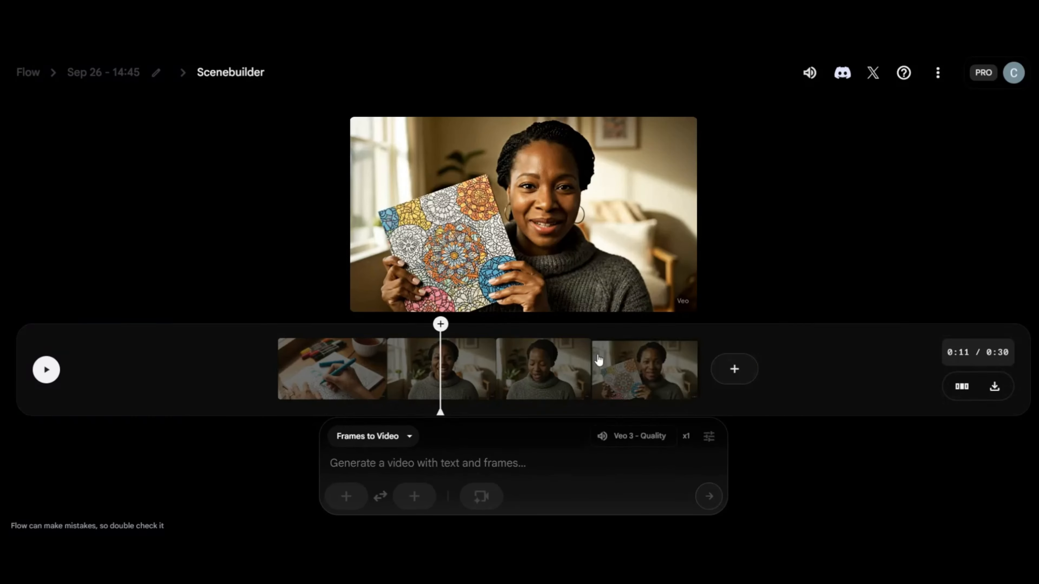
Arrange the scene so the clip with the held-up coloring book precedes the reading clip and the hand-coloring clip comes last, and preview it.
left_click(599, 360)
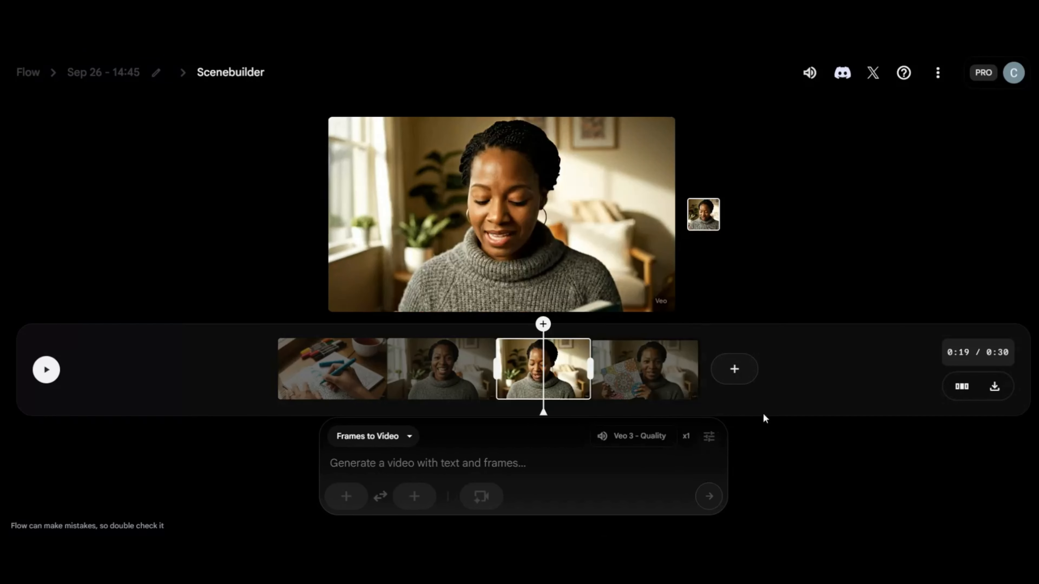
left_click(962, 388)
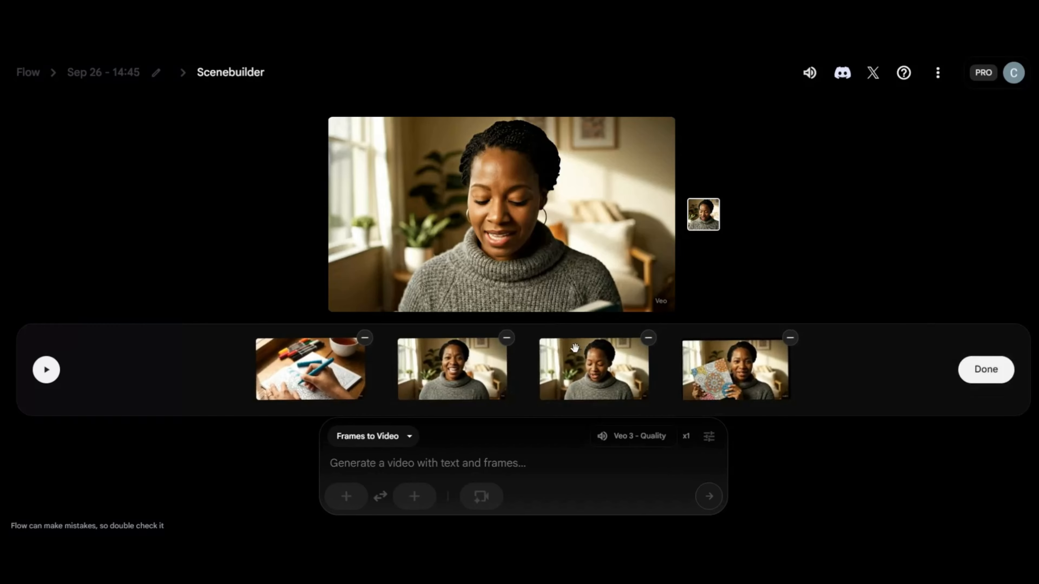
left_click_drag(583, 370, 837, 372)
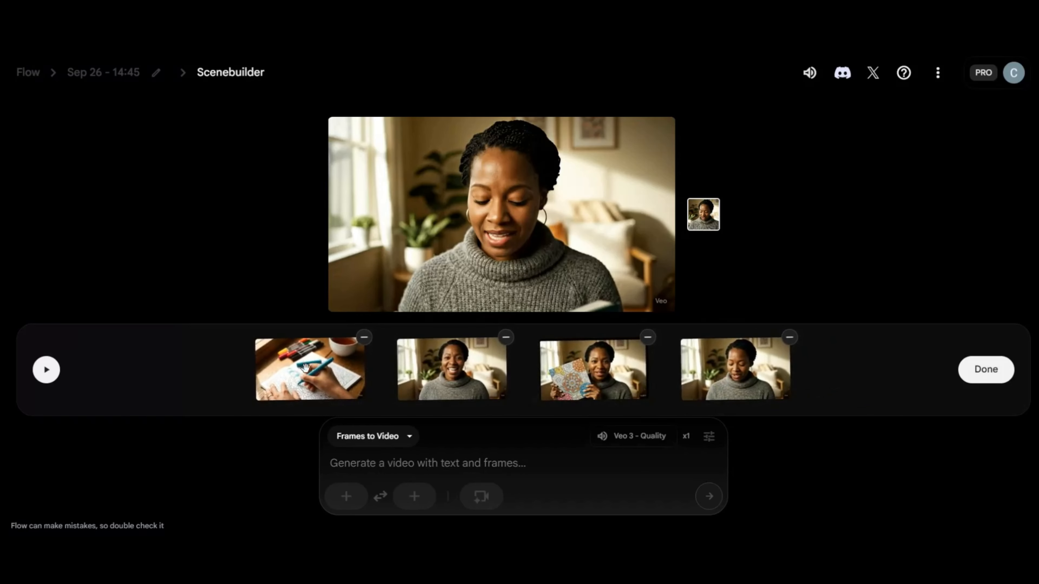
left_click_drag(305, 368, 831, 374)
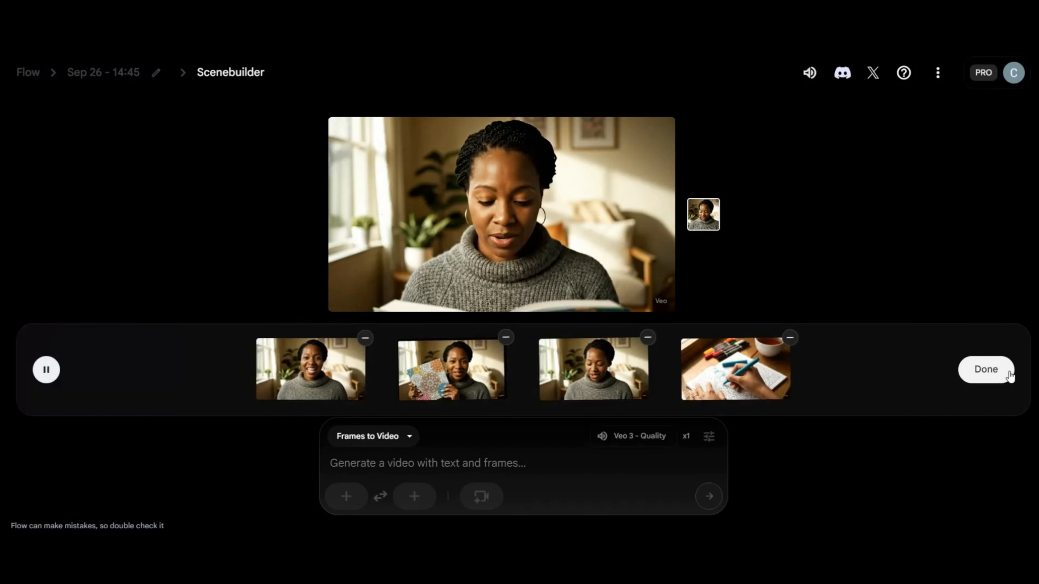
left_click(46, 371)
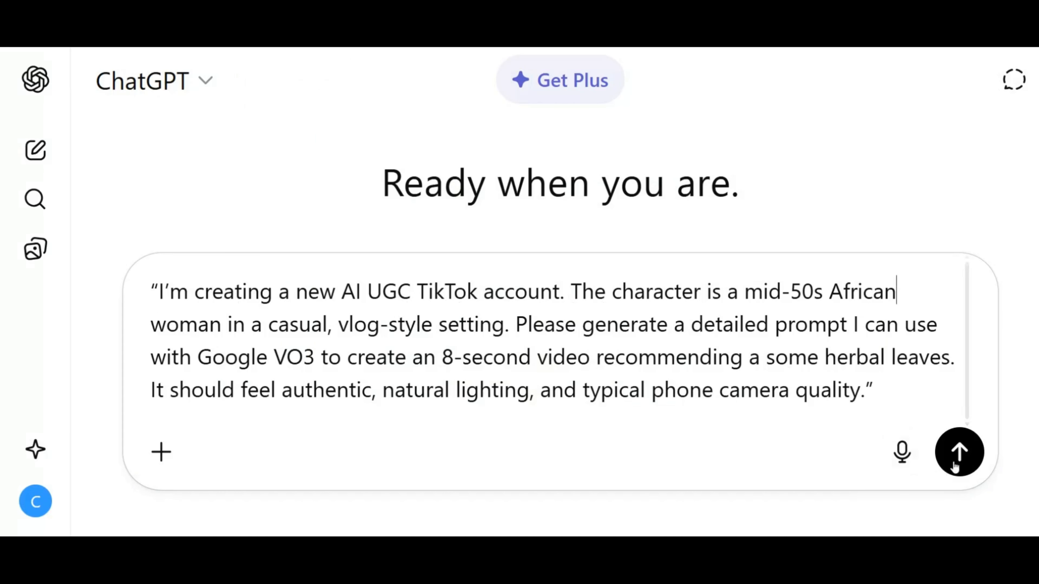
Switch to ChatGPT, request a Google VO3 prompt for an 8-second herbal leaves video with a mid-50s African woman, and copy the generated prompt.
left_click(959, 454)
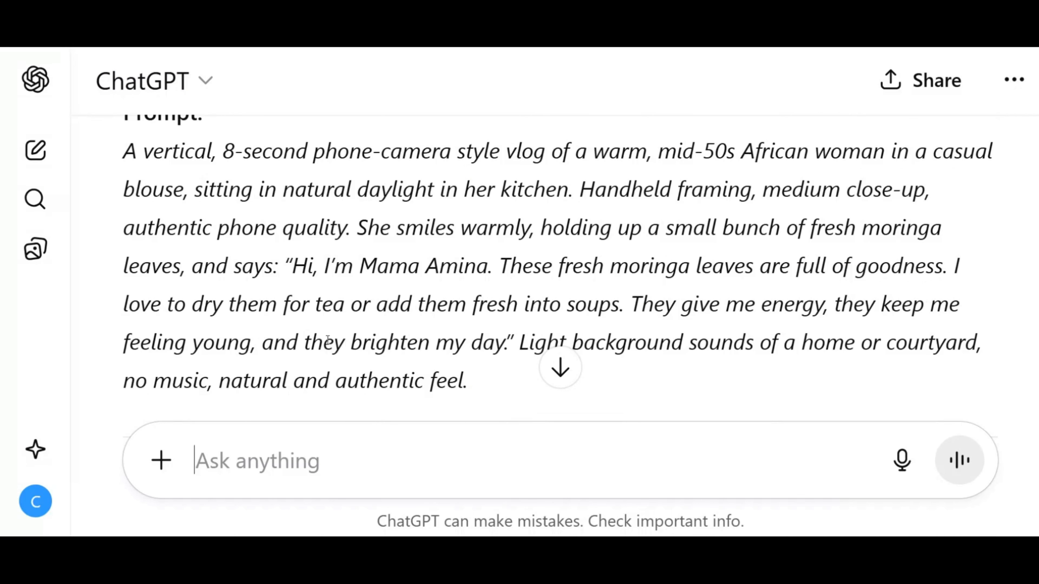
scroll(327, 340, "down", 2)
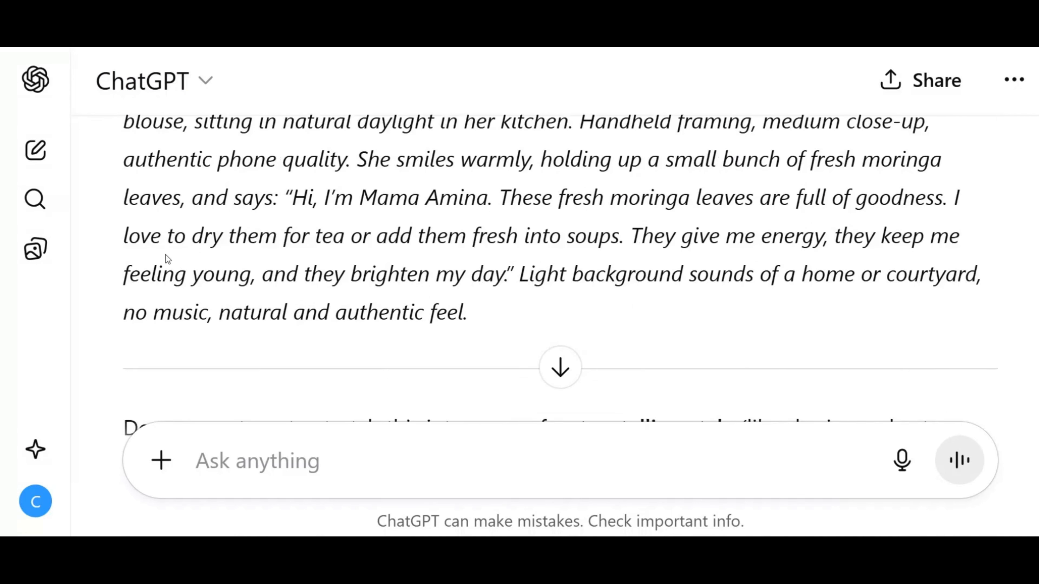
scroll(133, 260, "up", 4)
scroll(155, 207, "down", 2)
scroll(130, 143, "up", 2)
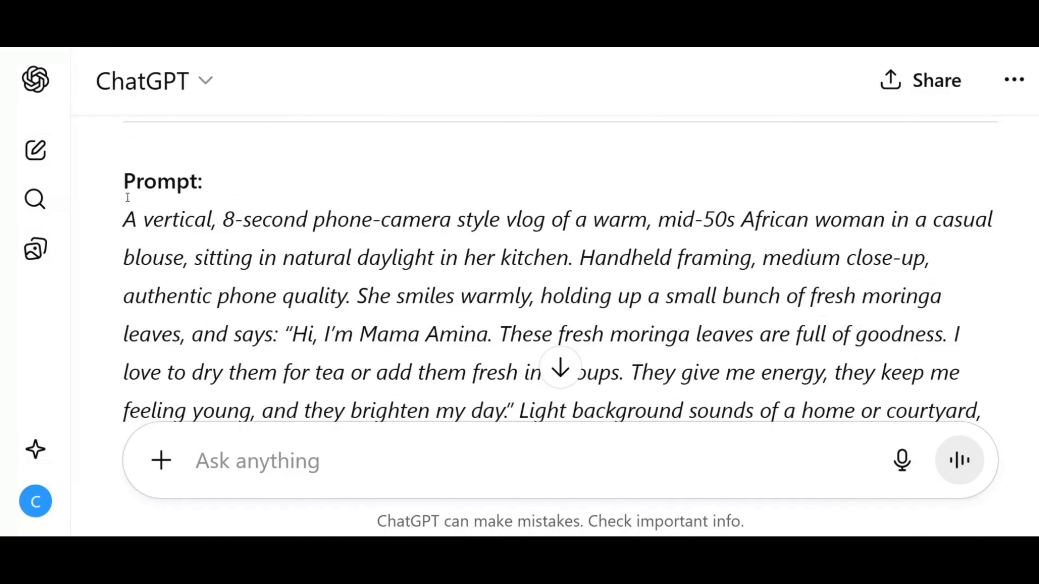
left_click_drag(132, 221, 640, 439)
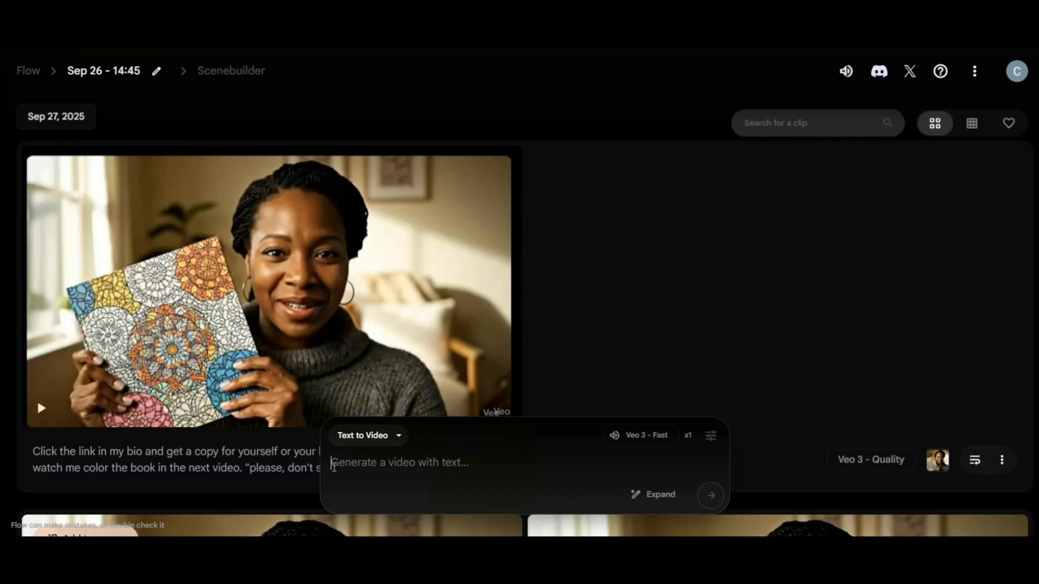
Switch to Flow, generate one Text to Video clip from the copied moringa leaves prompt with Veo 3 - Fast, and play it back.
type("A vertical, 8-second phone-camera style vlog of a warm, mid-50s African woman in a casual blouse, sitting in natural daylight in her kitchen. Handheld framing, medium close-up, authentic phone quality. She smiles warmly, holding up a small bunch of fresh moringa leaves, and says: \"Hi, I’m Mama Amina. These fresh moringa leaves are full of goodness. I love to dry them for tea or add them fresh into soups. They give me energy, they keep me feeling young, and they brighten my day.\" Light background sounds of a home or courtyard, no music, natural and authentic feel.")
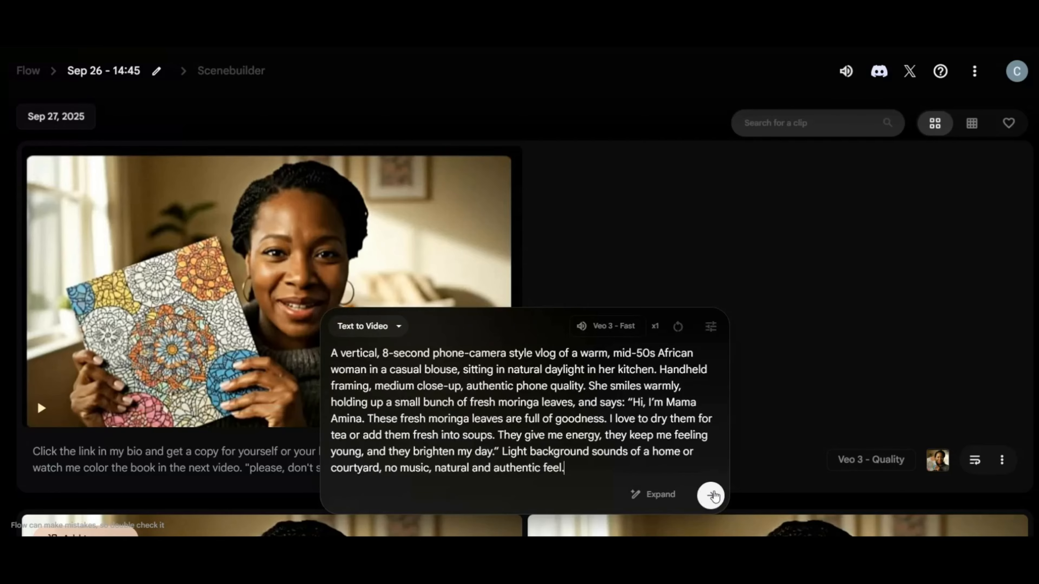
left_click(712, 496)
left_click(41, 409)
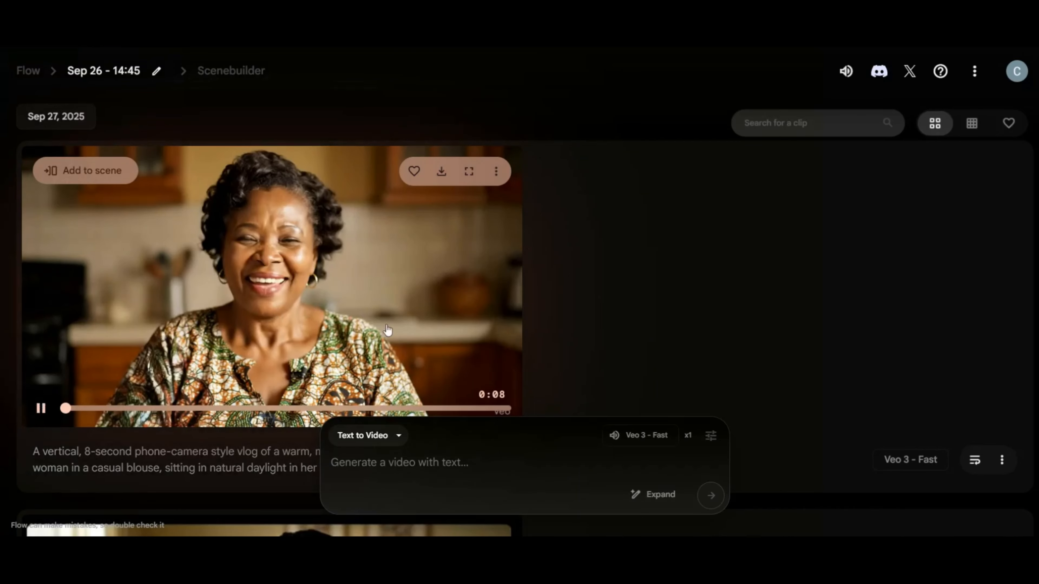
left_click(387, 330)
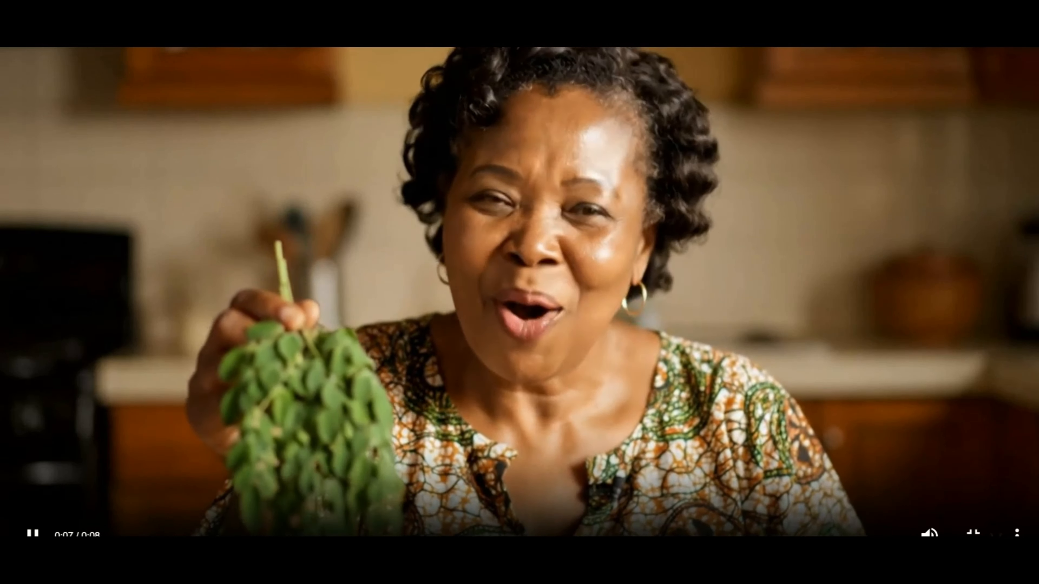
key("Escape")
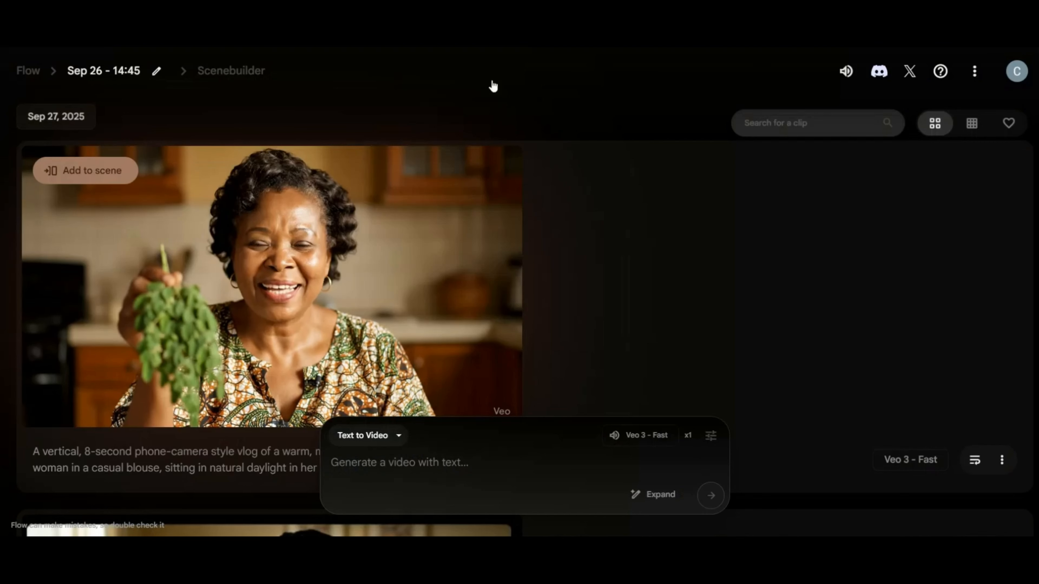
left_click(37, 406)
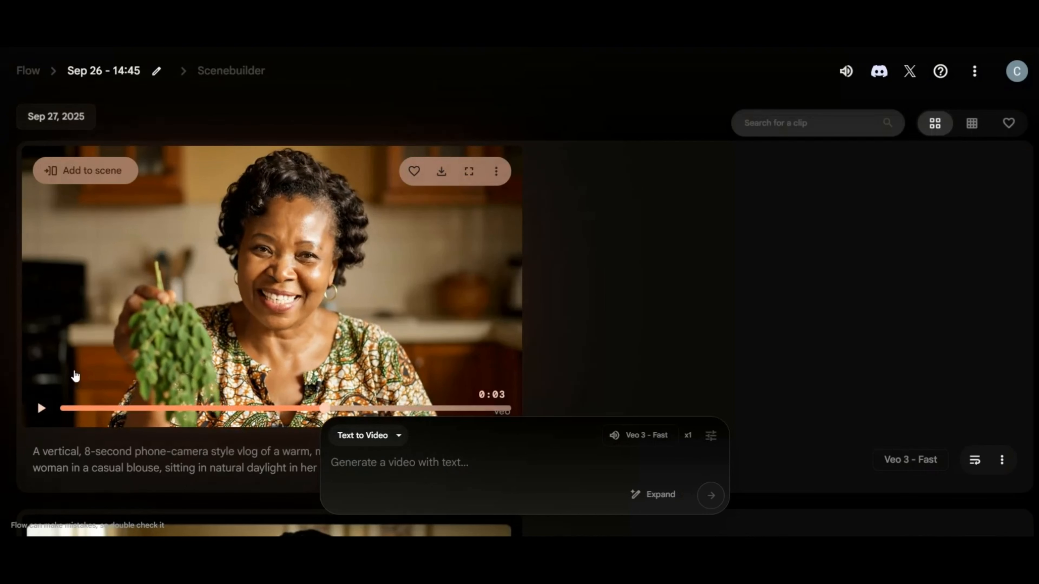